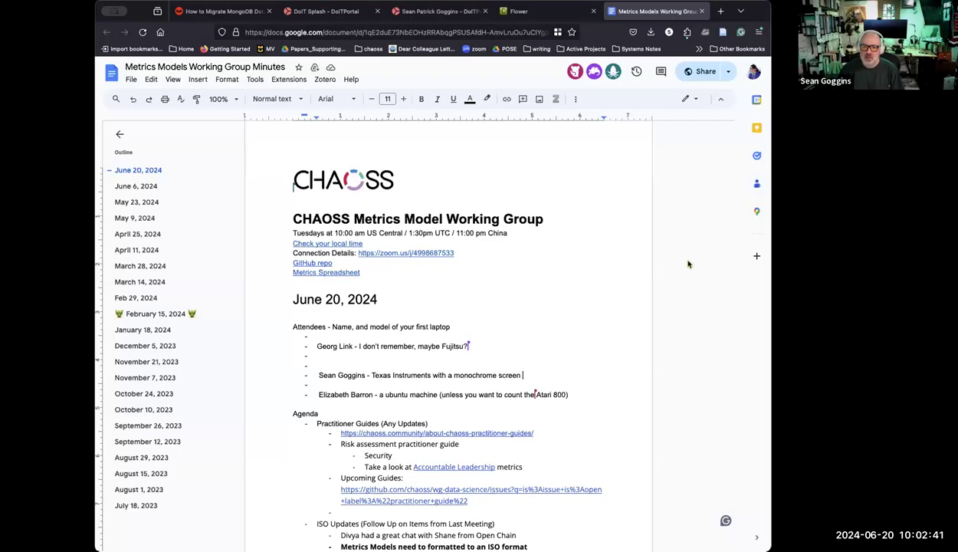
Look through the June 20, 2024 agenda, including the Practitioner Guides and ISO Updates items.
{"action": "scroll", "coordinate": [629, 269], "scroll_direction": "down", "scroll_amount": 5}
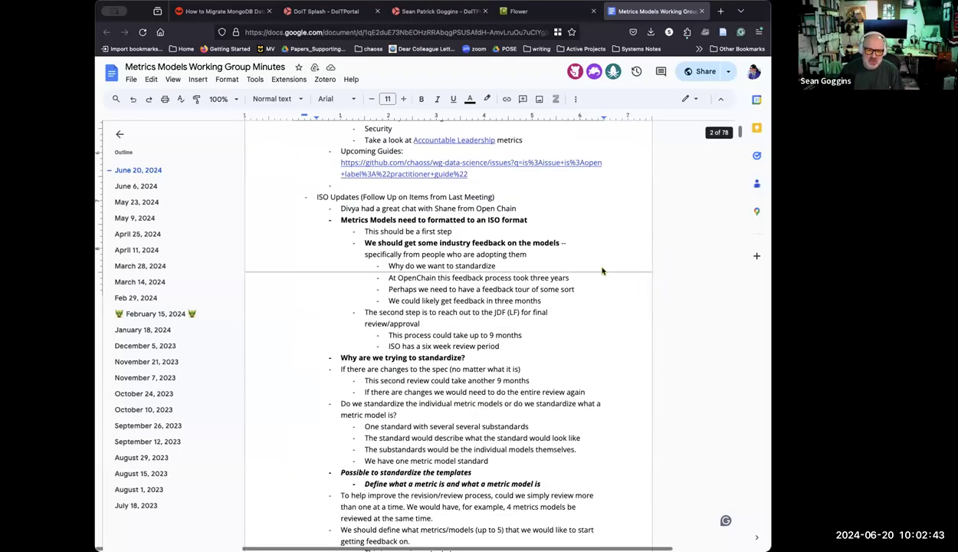
{"action": "scroll", "coordinate": [602, 270], "scroll_direction": "down", "scroll_amount": 6}
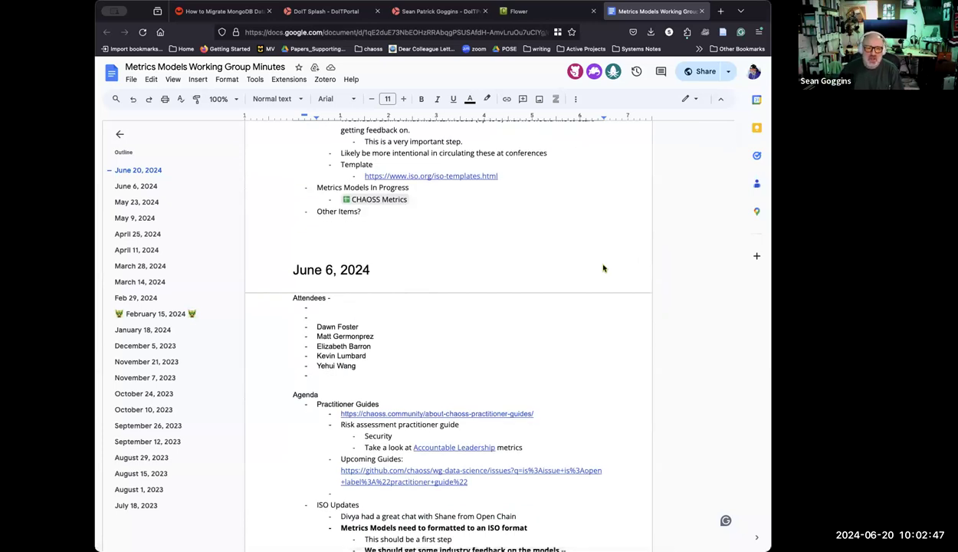
{"action": "scroll", "coordinate": [603, 268], "scroll_direction": "up", "scroll_amount": 11}
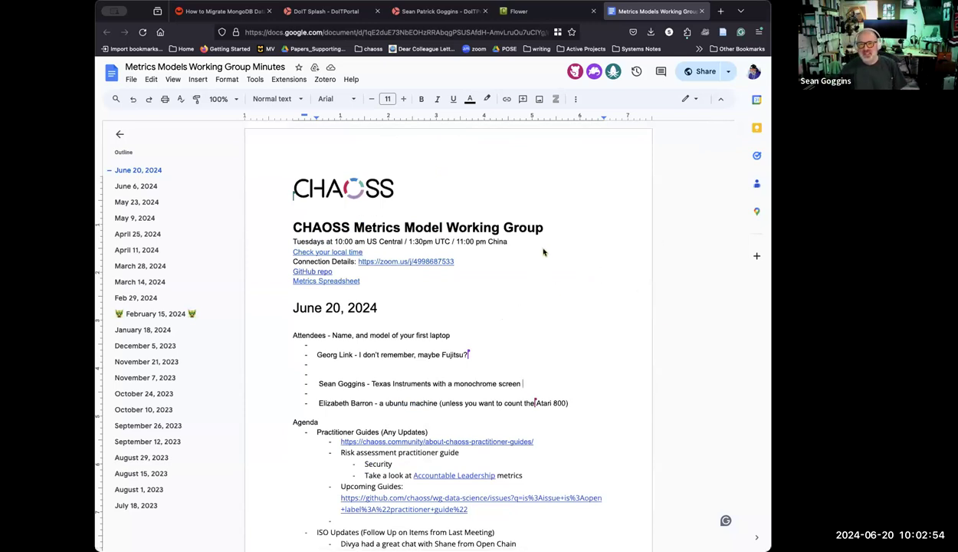
{"action": "scroll", "coordinate": [541, 249], "scroll_direction": "down", "scroll_amount": 3}
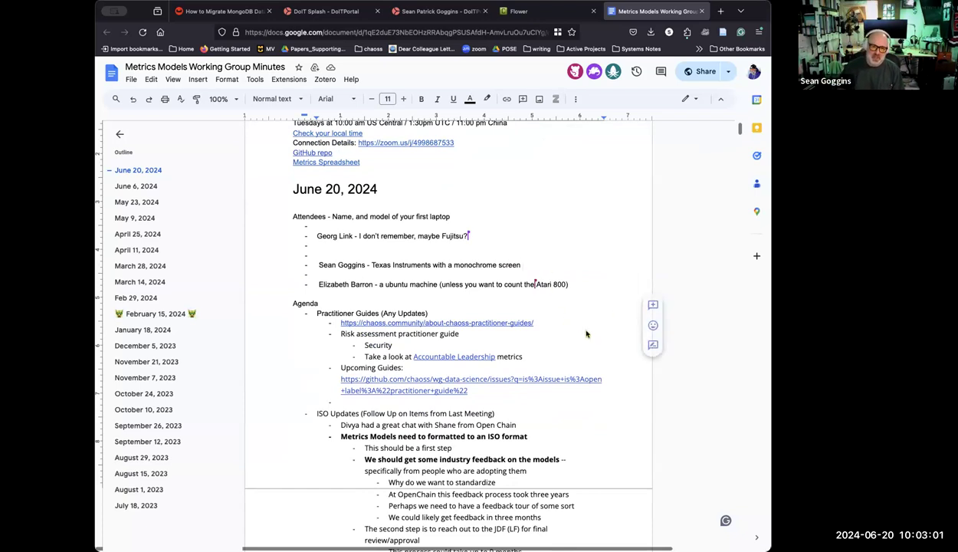
{"action": "scroll", "coordinate": [598, 383], "scroll_direction": "down", "scroll_amount": 2}
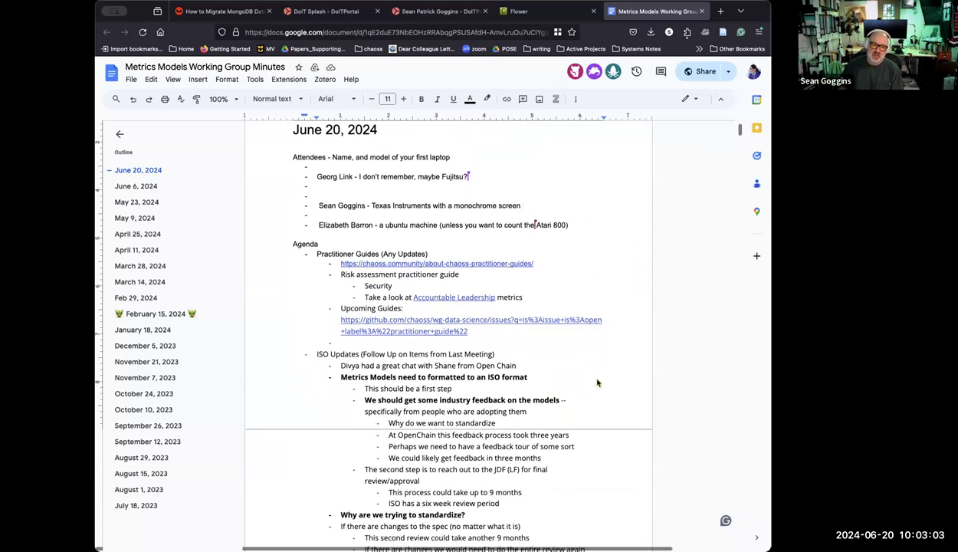
{"action": "left_click", "coordinate": [557, 332]}
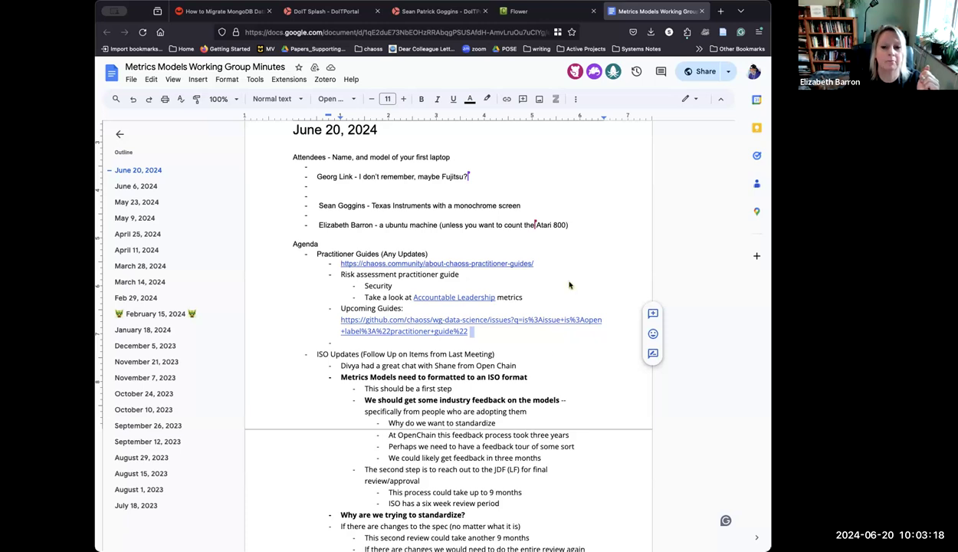
{"action": "scroll", "coordinate": [550, 281], "scroll_direction": "down", "scroll_amount": 2}
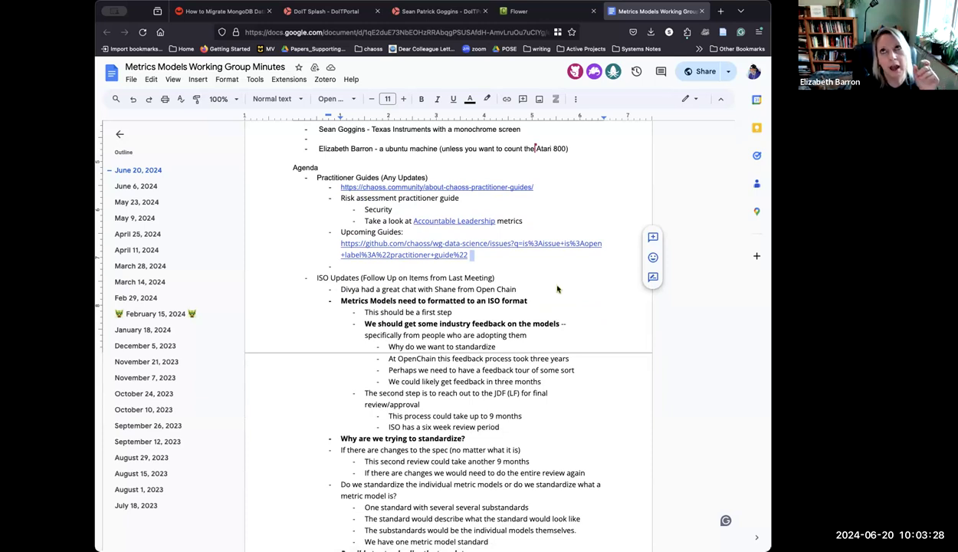
Add the sub-bullet "Chatham House Rules Discussion: Needs to be in a non-recorded meeting" directly under ISO Updates in the June 20 agenda.
{"action": "left_click", "coordinate": [502, 277]}
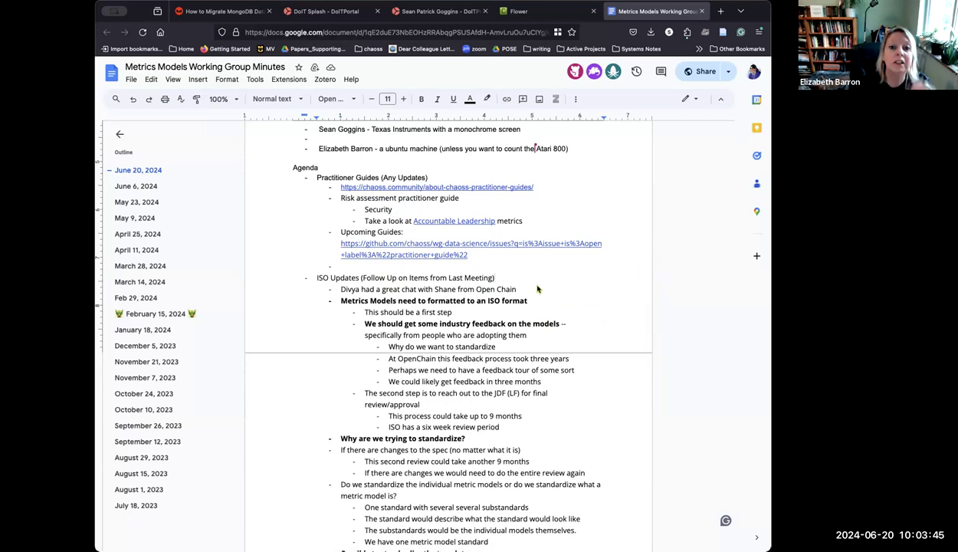
{"action": "key", "text": "Return"}
{"action": "key", "text": "Tab"}
{"action": "type", "text": "Chatham House "}
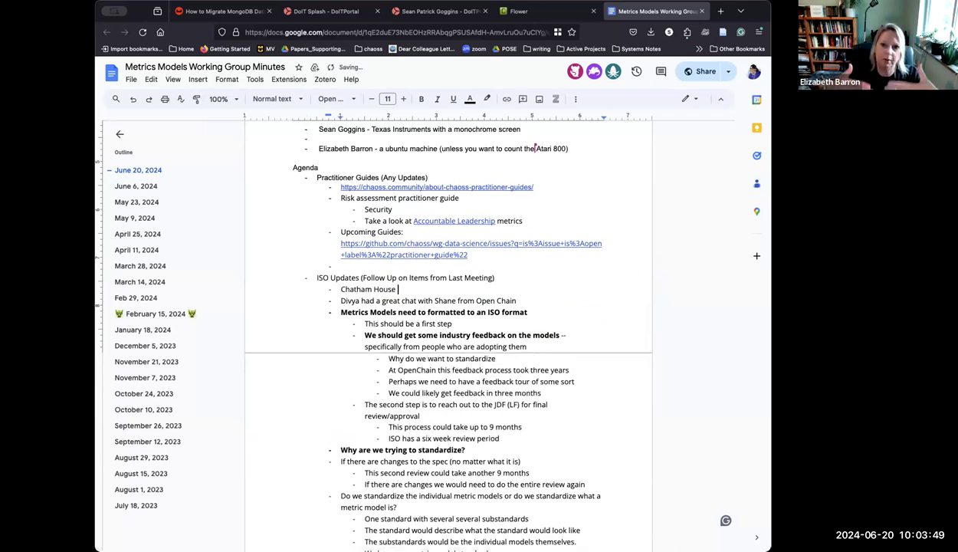
{"action": "type", "text": "Rules Discussio"}
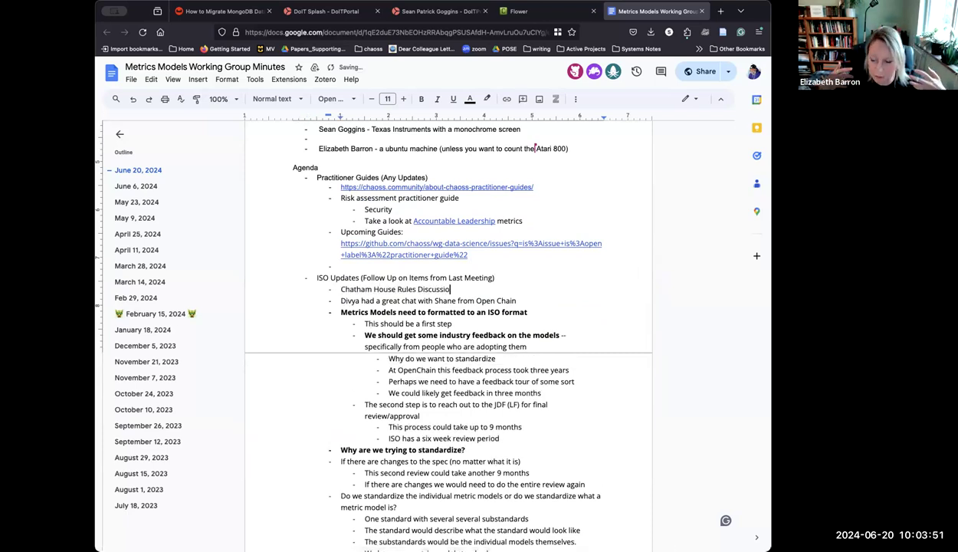
{"action": "type", "text": "n: "}
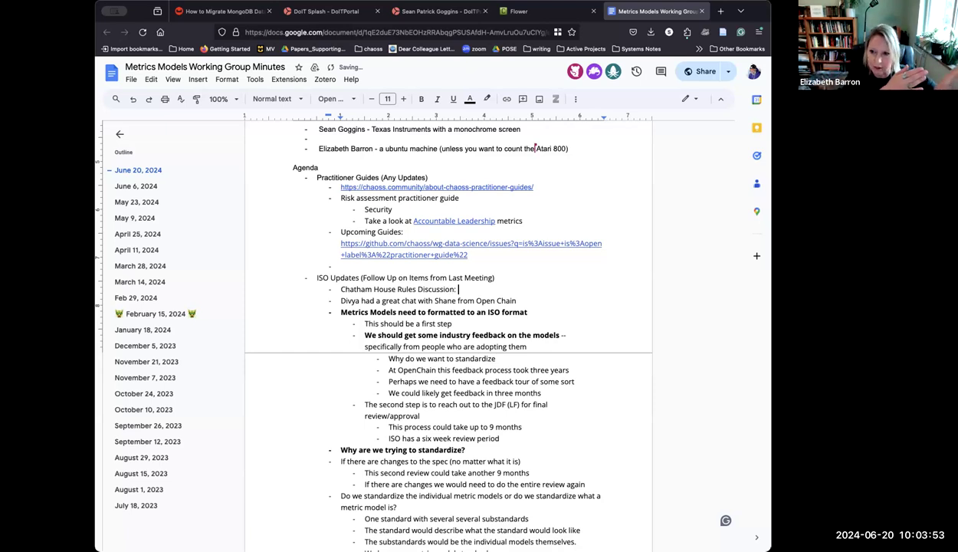
{"action": "type", "text": "Needs to be in a"}
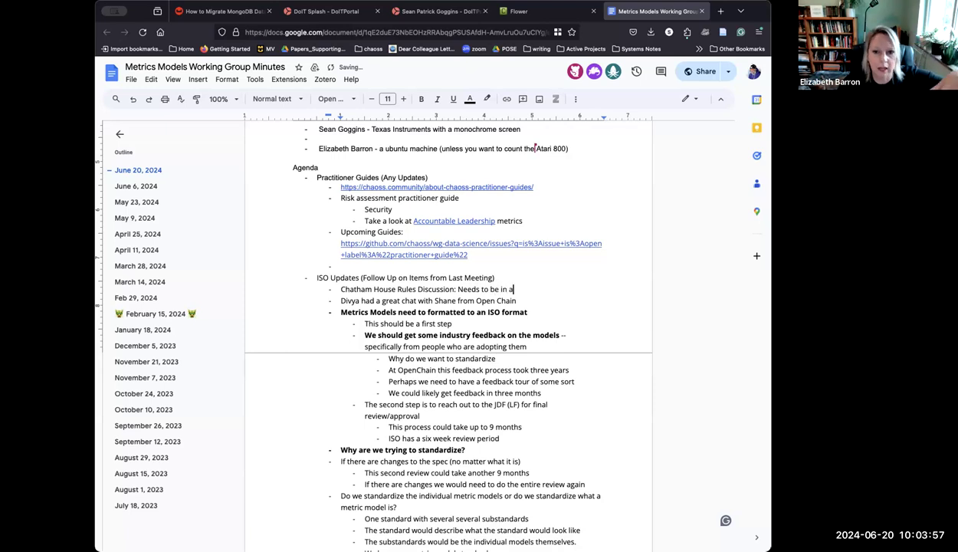
{"action": "type", "text": " non-recorded "}
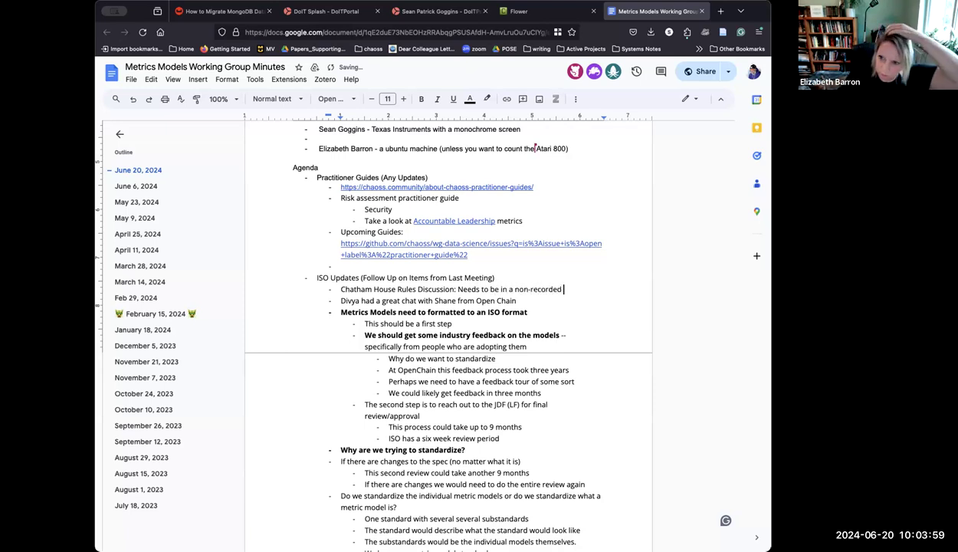
{"action": "type", "text": "meeting"}
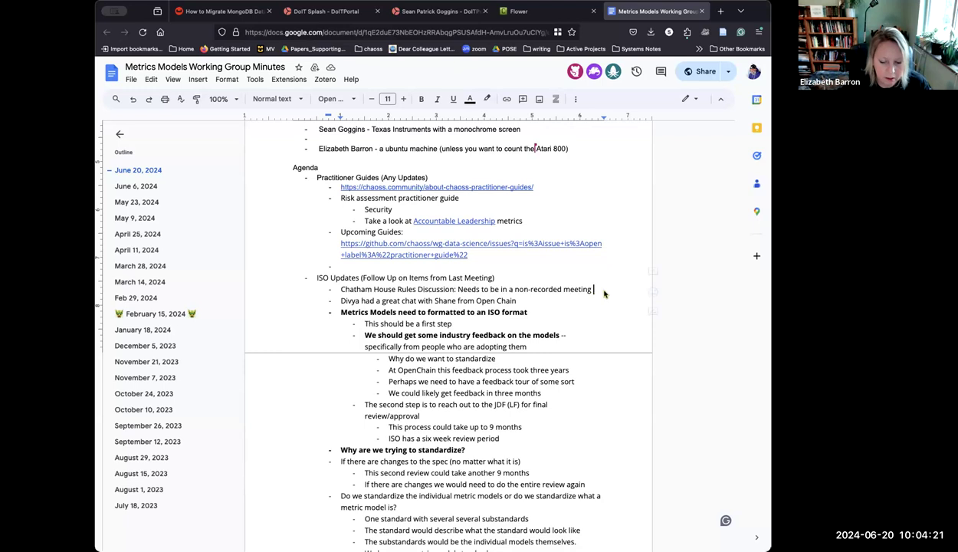
Add a nested bullet "Slack Discussion:" with the copied chaoss-workspace Slack link under the Chatham House note, followed by an empty bullet.
{"action": "key", "text": "Return"}
{"action": "key", "text": "Tab"}
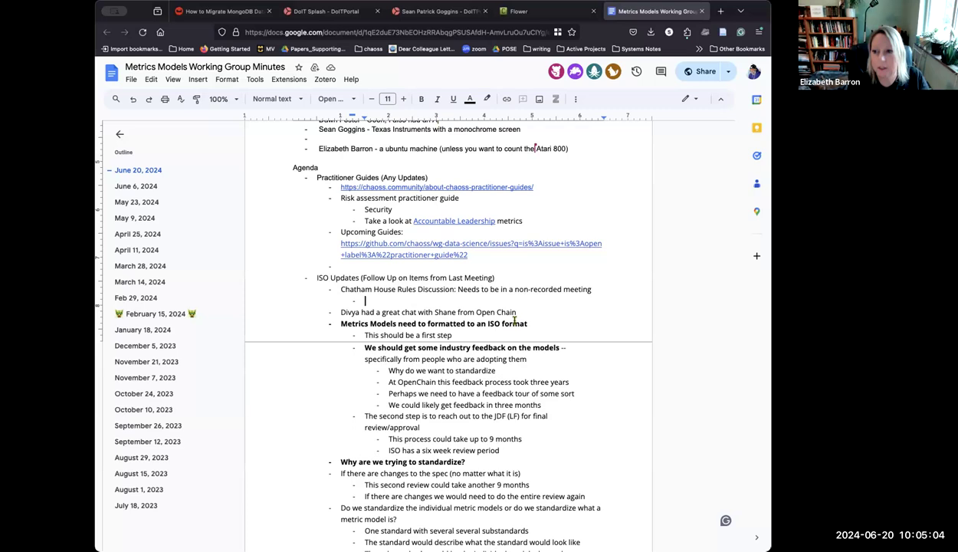
{"action": "left_click", "coordinate": [498, 301]}
{"action": "type", "text": "Slack Discussion:"}
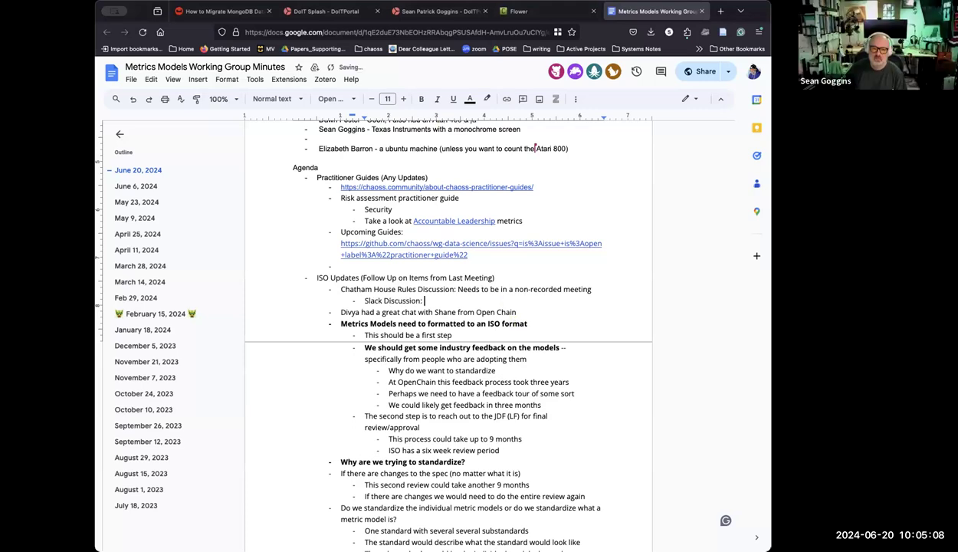
{"action": "key", "text": "ctrl+v"}
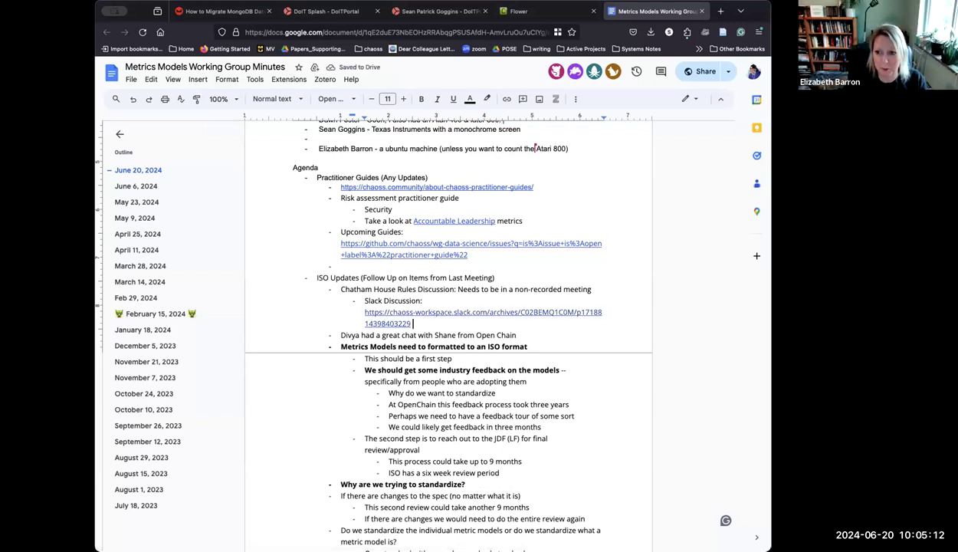
{"action": "key", "text": "Return"}
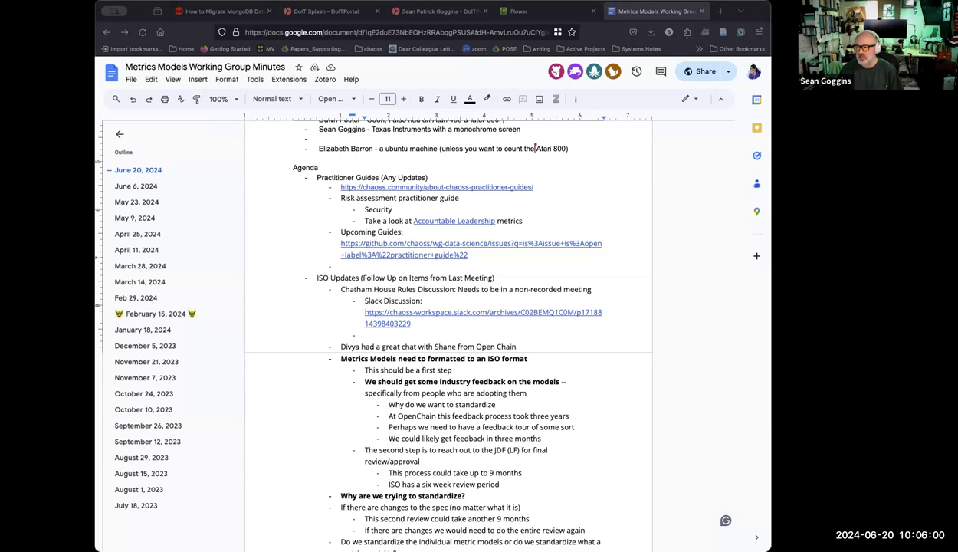
Review the June 20 notes from the attendee list through the ISO standardization points to the Metrics Models In Progress item.
{"action": "scroll", "coordinate": [532, 232], "scroll_direction": "up", "scroll_amount": 3}
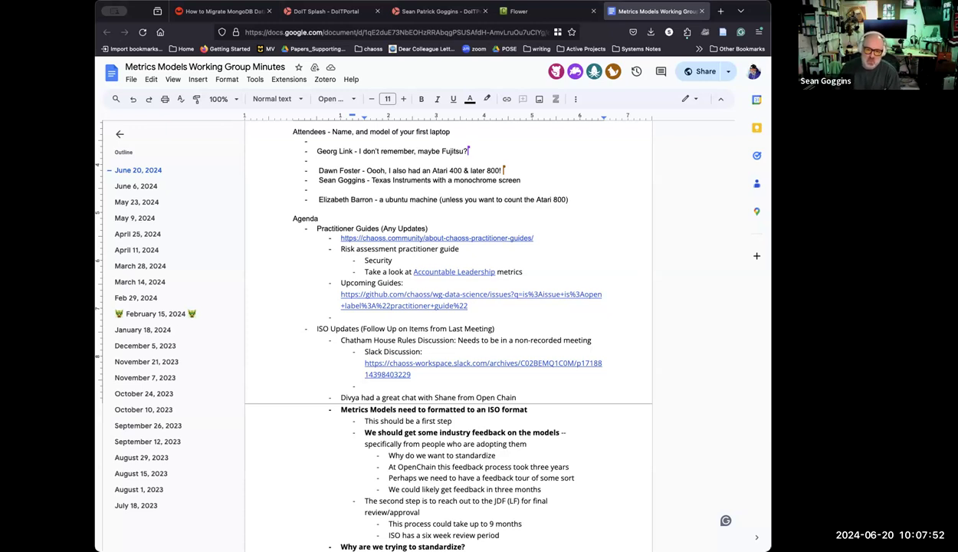
{"action": "scroll", "coordinate": [586, 303], "scroll_direction": "down", "scroll_amount": 2}
{"action": "scroll", "coordinate": [593, 307], "scroll_direction": "down", "scroll_amount": 5}
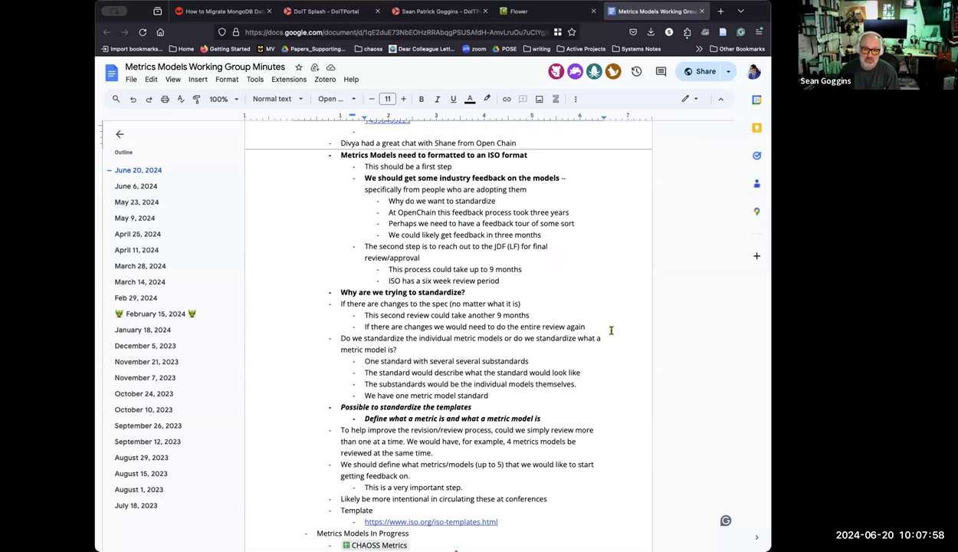
{"action": "scroll", "coordinate": [611, 329], "scroll_direction": "up", "scroll_amount": 2}
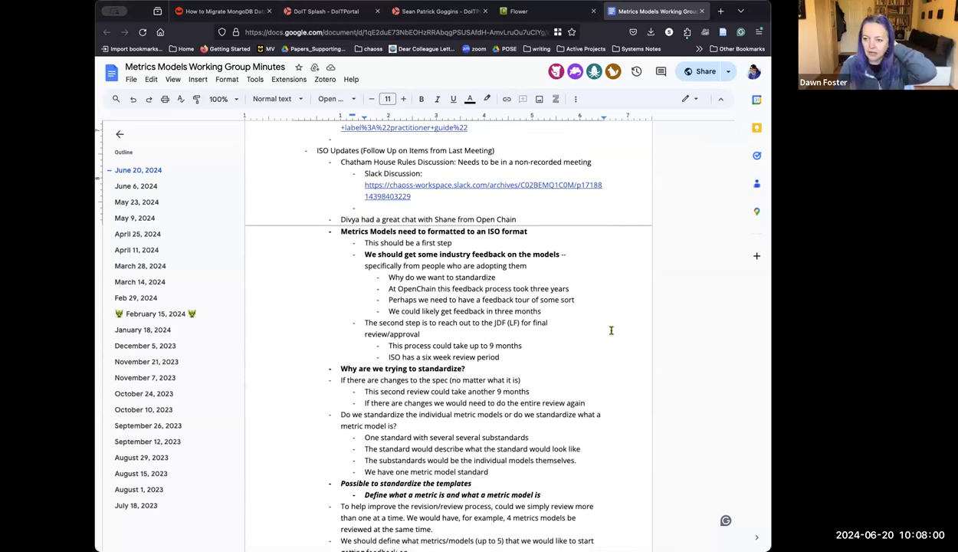
{"action": "scroll", "coordinate": [606, 316], "scroll_direction": "down", "scroll_amount": 1}
{"action": "scroll", "coordinate": [603, 312], "scroll_direction": "down", "scroll_amount": 2}
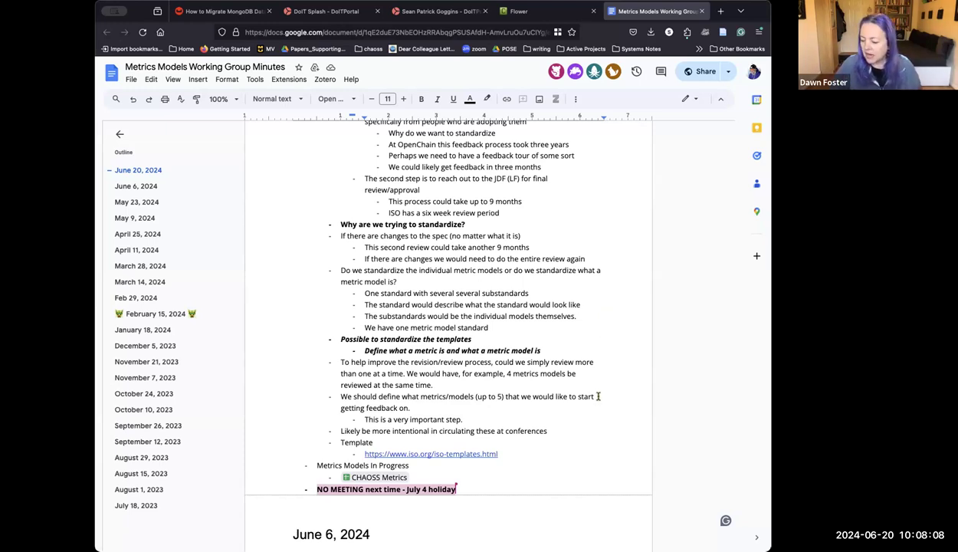
{"action": "scroll", "coordinate": [604, 372], "scroll_direction": "up", "scroll_amount": 6}
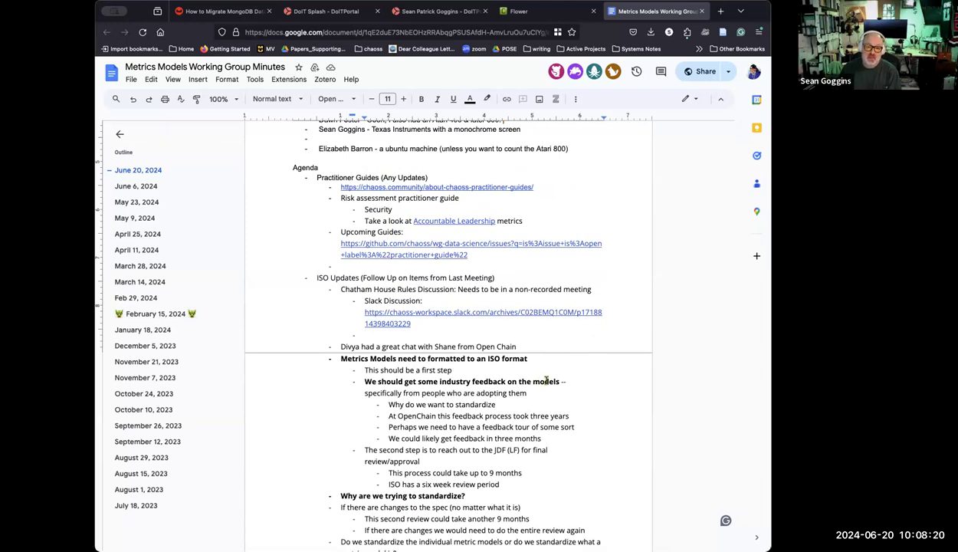
{"action": "scroll", "coordinate": [544, 380], "scroll_direction": "down", "scroll_amount": 3}
{"action": "scroll", "coordinate": [545, 380], "scroll_direction": "down", "scroll_amount": 3}
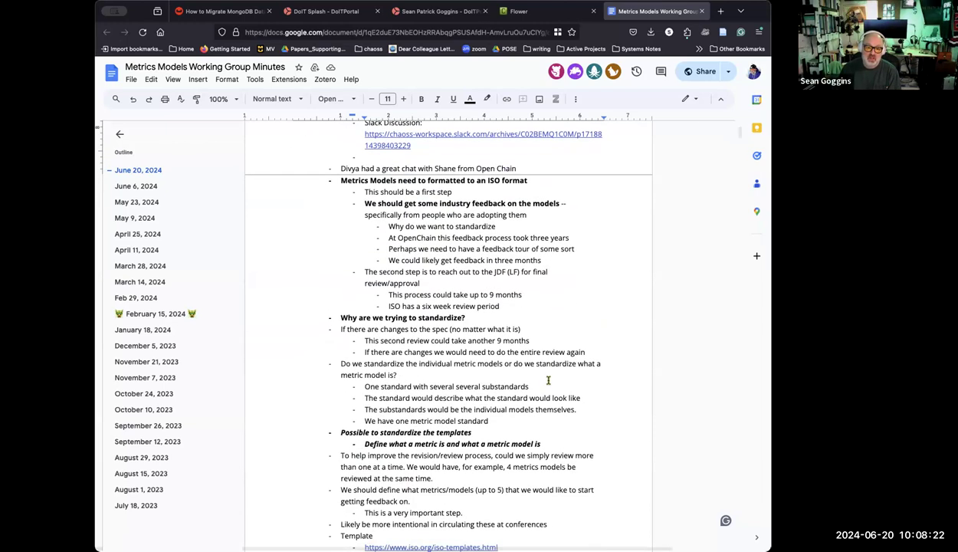
{"action": "scroll", "coordinate": [547, 380], "scroll_direction": "down", "scroll_amount": 3}
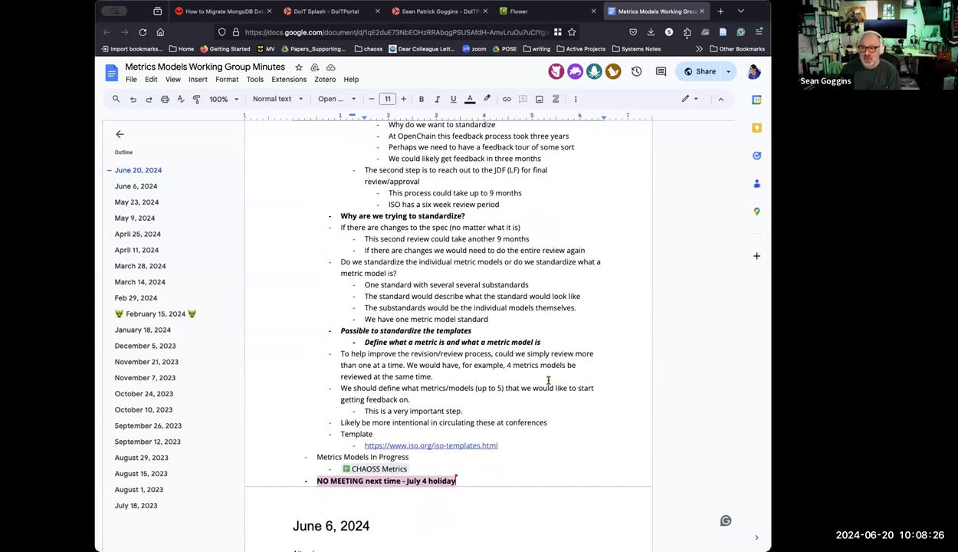
{"action": "scroll", "coordinate": [547, 380], "scroll_direction": "up", "scroll_amount": 5}
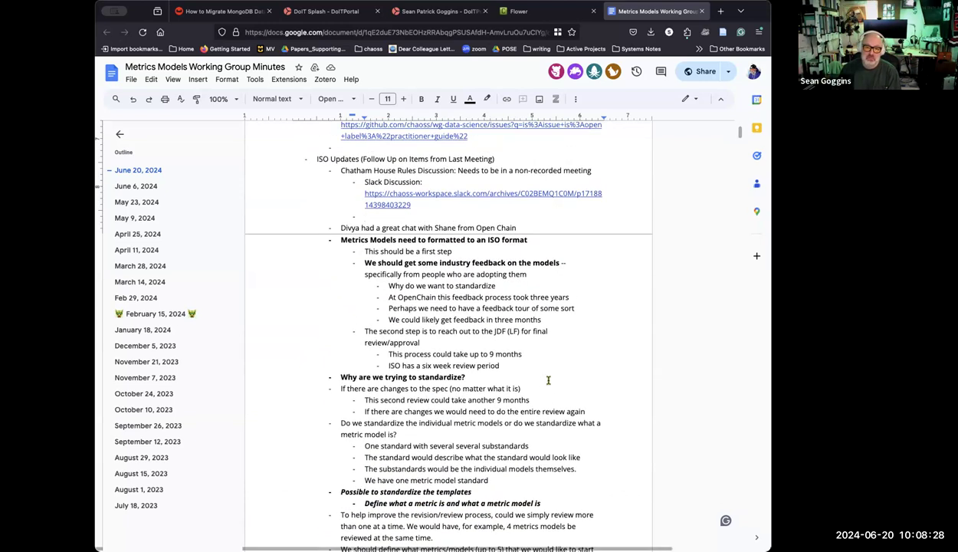
{"action": "scroll", "coordinate": [548, 380], "scroll_direction": "up", "scroll_amount": 1}
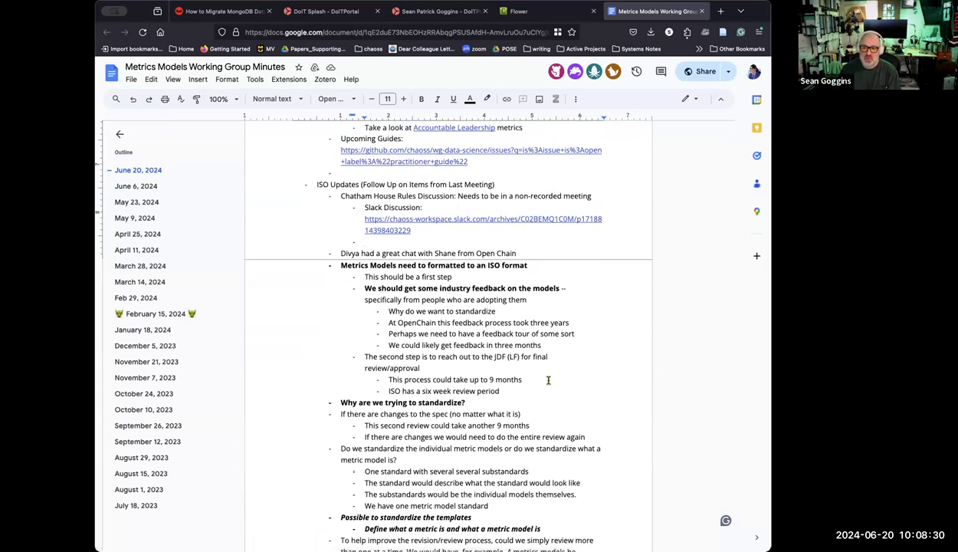
{"action": "scroll", "coordinate": [548, 380], "scroll_direction": "down", "scroll_amount": 2}
{"action": "scroll", "coordinate": [548, 380], "scroll_direction": "down", "scroll_amount": 1}
{"action": "scroll", "coordinate": [548, 380], "scroll_direction": "down", "scroll_amount": 2}
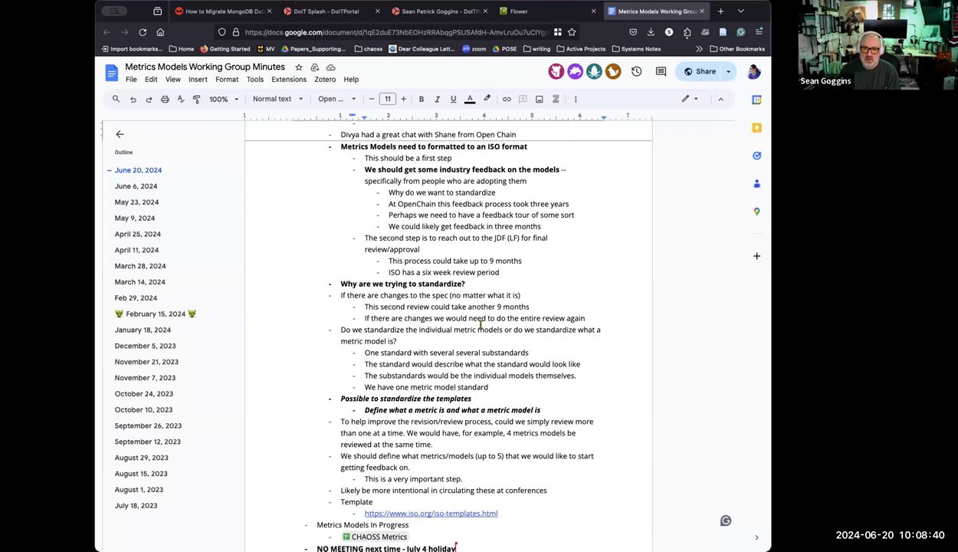
{"action": "scroll", "coordinate": [529, 325], "scroll_direction": "down", "scroll_amount": 2}
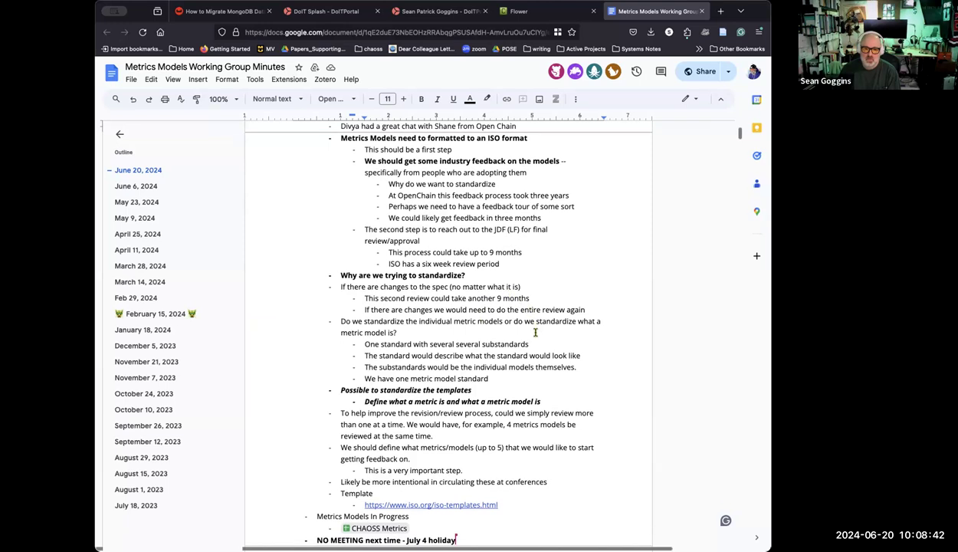
Open the CHAOSS Metrics spreadsheet linked under Metrics Models In Progress and dismiss the Dropdown Chips tip.
{"action": "scroll", "coordinate": [535, 333], "scroll_direction": "down", "scroll_amount": 5}
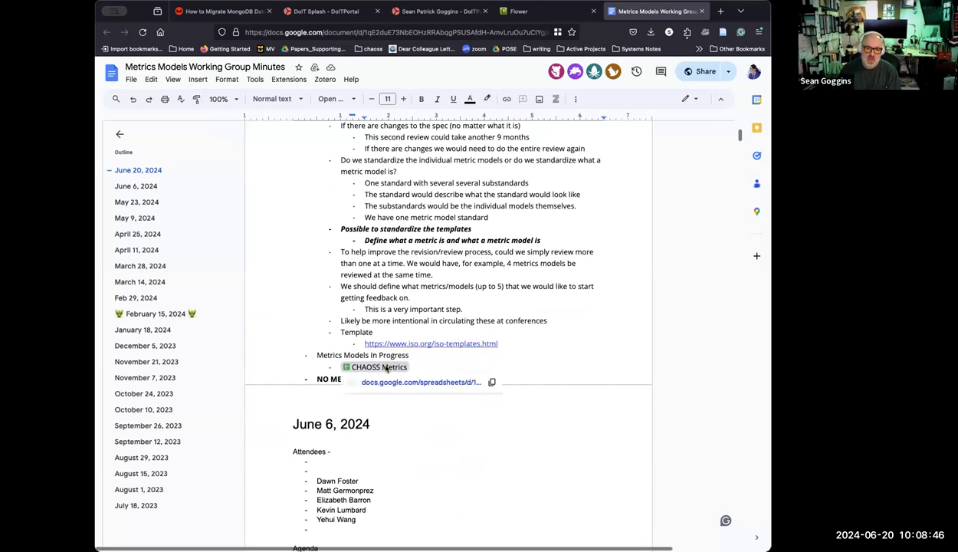
{"action": "mouse_move", "coordinate": [387, 369]}
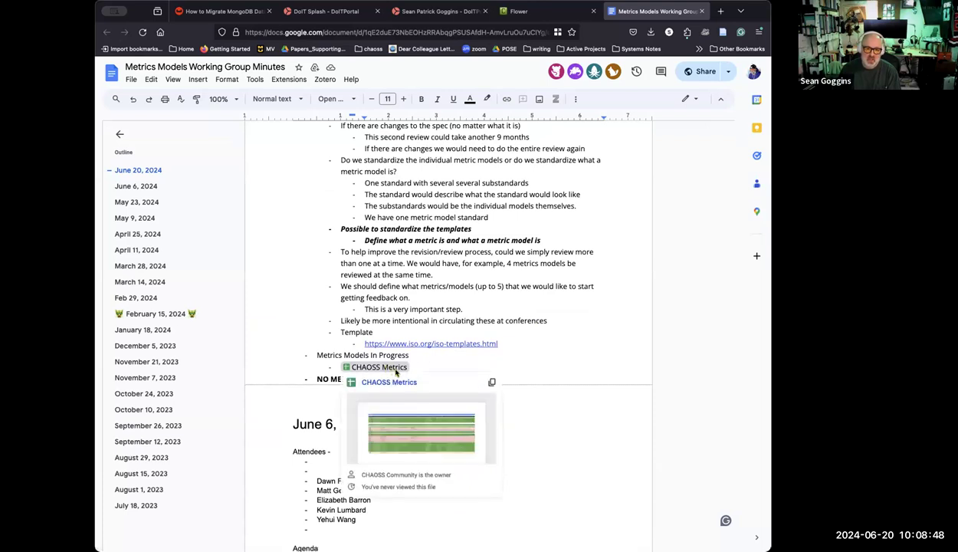
{"action": "left_click", "coordinate": [401, 381]}
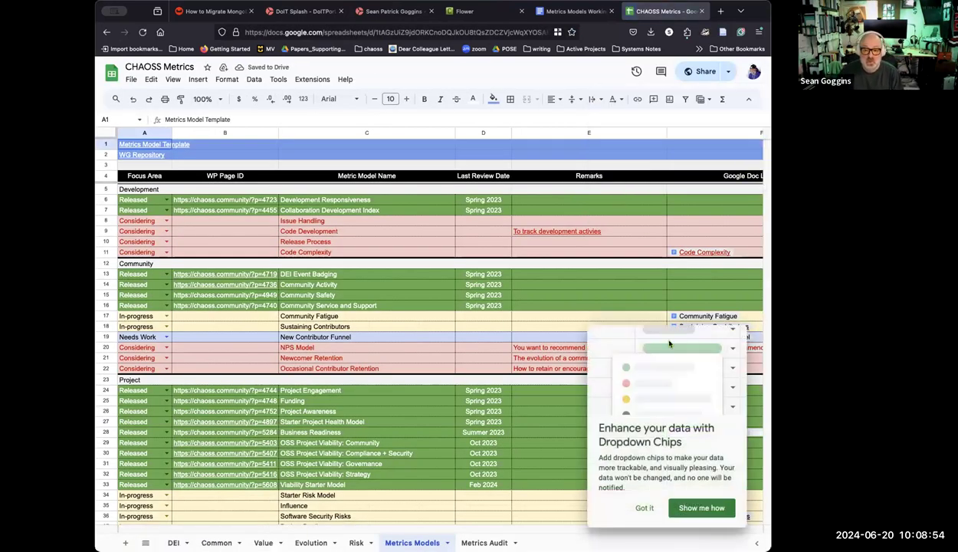
{"action": "left_click", "coordinate": [643, 508]}
Open the Community Fatigue document linked in row 17 of the Metrics Models sheet.
{"action": "mouse_move", "coordinate": [702, 335]}
{"action": "left_click", "coordinate": [500, 326]}
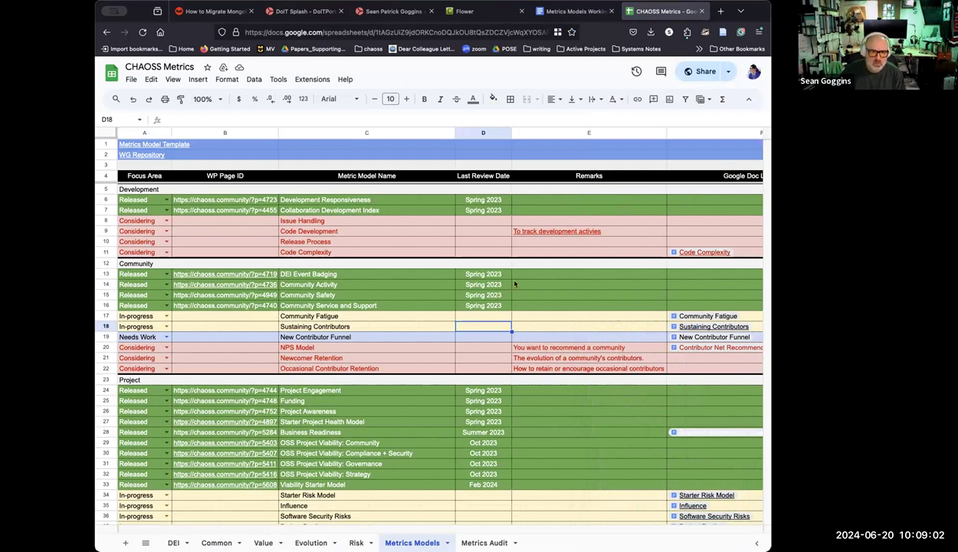
{"action": "left_click", "coordinate": [414, 306]}
{"action": "left_click", "coordinate": [579, 315]}
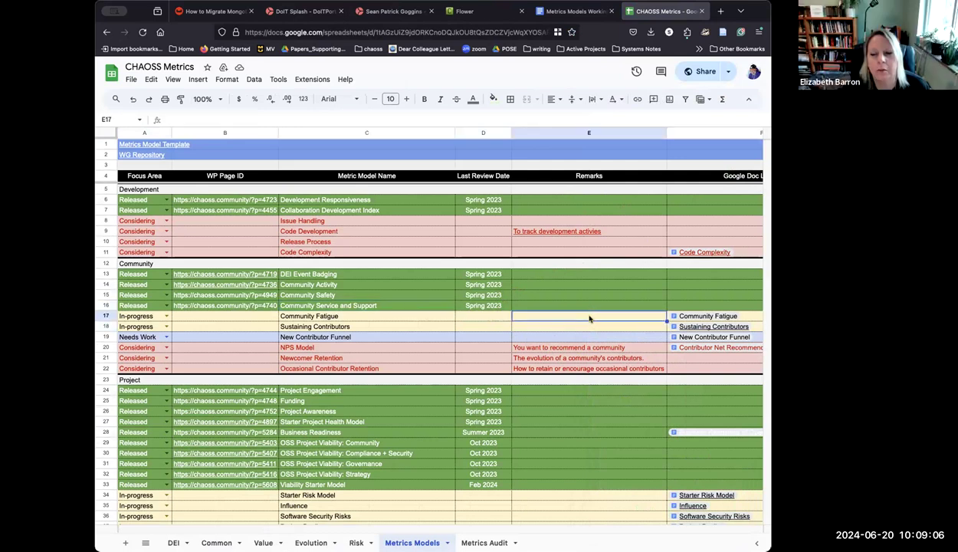
{"action": "left_click", "coordinate": [708, 318]}
{"action": "left_click", "coordinate": [713, 330]}
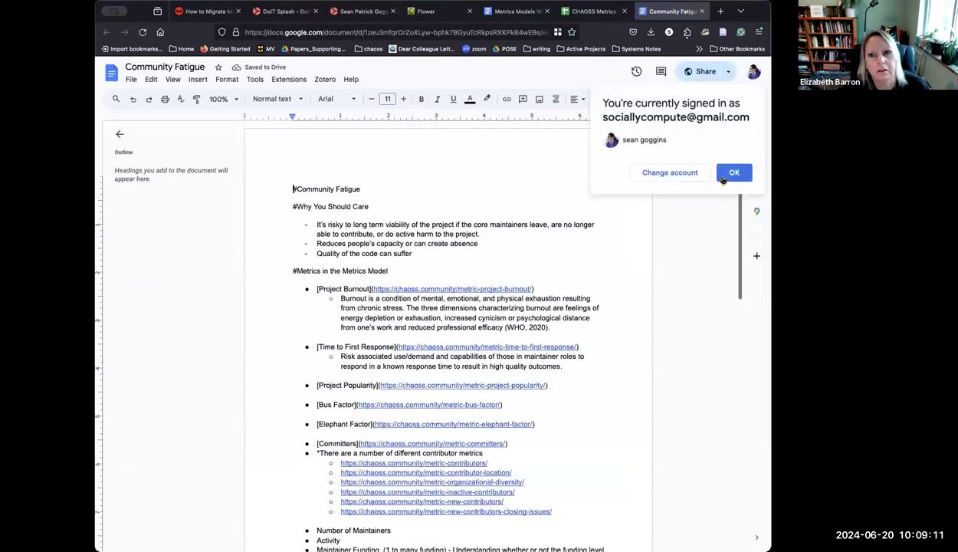
Dismiss the signed-in account notice and look over the Metrics Models sheet of the CHAOSS Metrics spreadsheet in a widened browser window.
{"action": "left_click", "coordinate": [733, 170]}
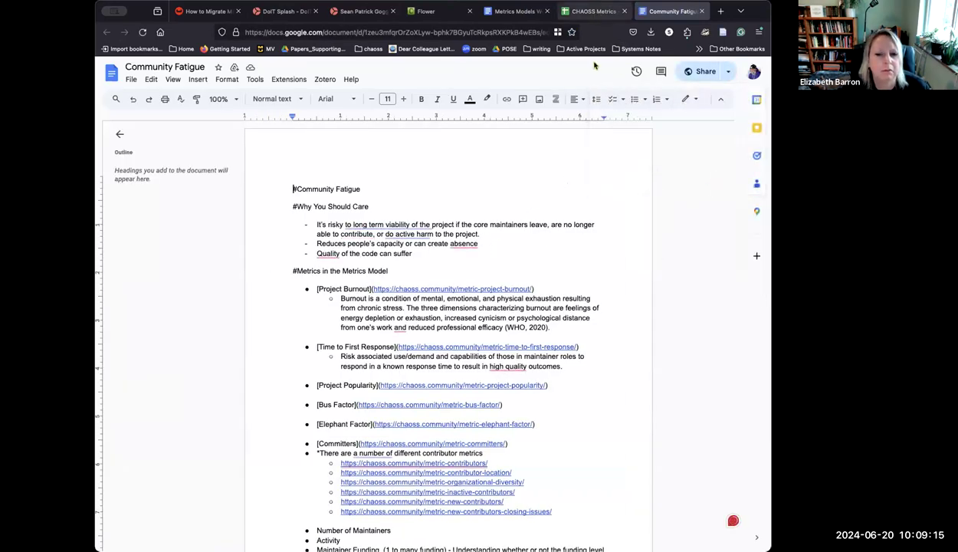
{"action": "left_click", "coordinate": [582, 13]}
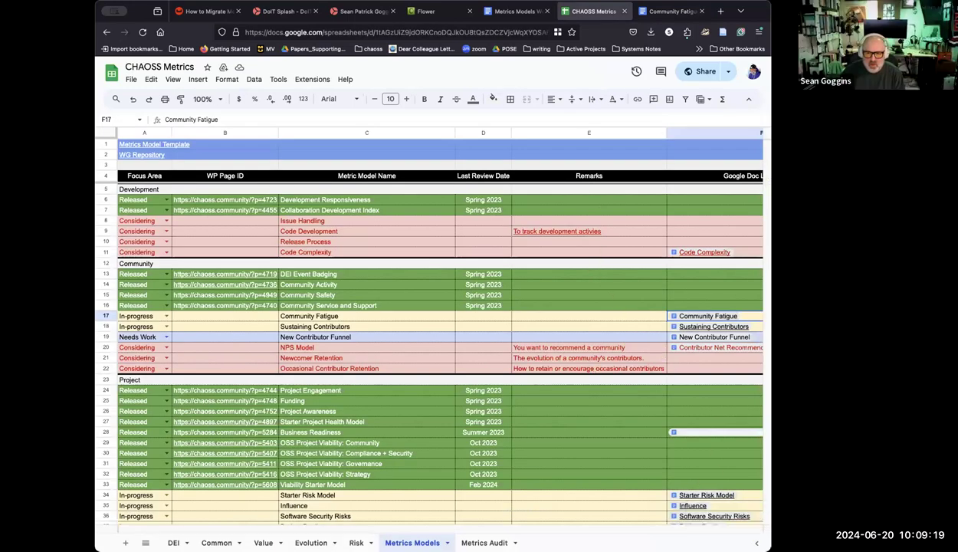
{"action": "key", "text": "ctrl+alt+Return"}
{"action": "scroll", "coordinate": [692, 294], "scroll_direction": "down", "scroll_amount": 5}
{"action": "scroll", "coordinate": [692, 294], "scroll_direction": "up", "scroll_amount": 4}
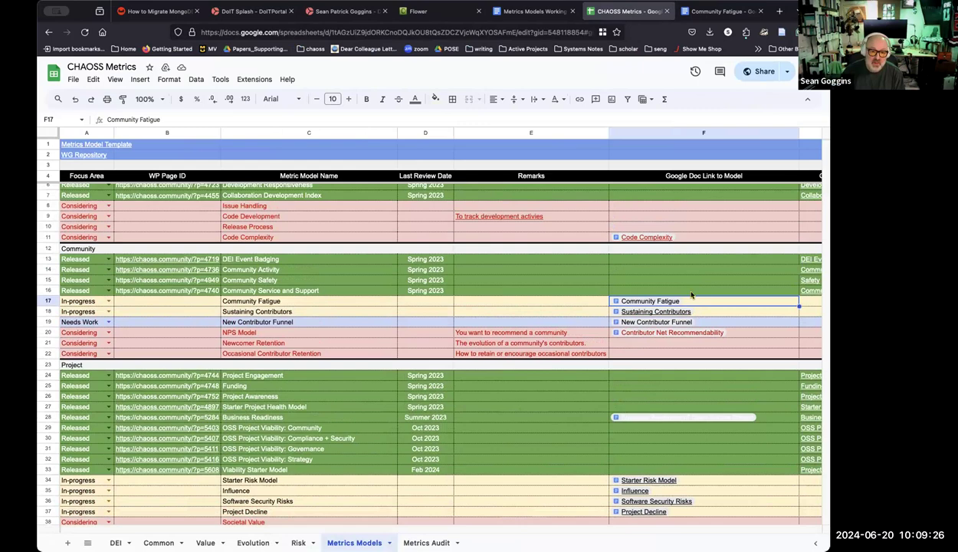
Review the Community Fatigue document down to its Contributors heading, returning to the first bullet under Why You Should Care.
{"action": "left_click", "coordinate": [717, 11]}
{"action": "scroll", "coordinate": [494, 352], "scroll_direction": "down", "scroll_amount": 10}
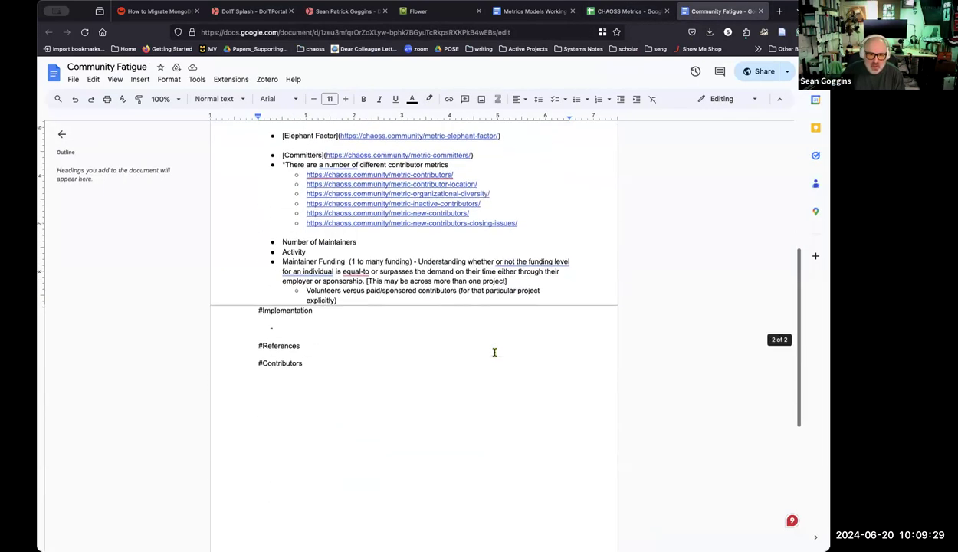
{"action": "scroll", "coordinate": [494, 352], "scroll_direction": "up", "scroll_amount": 5}
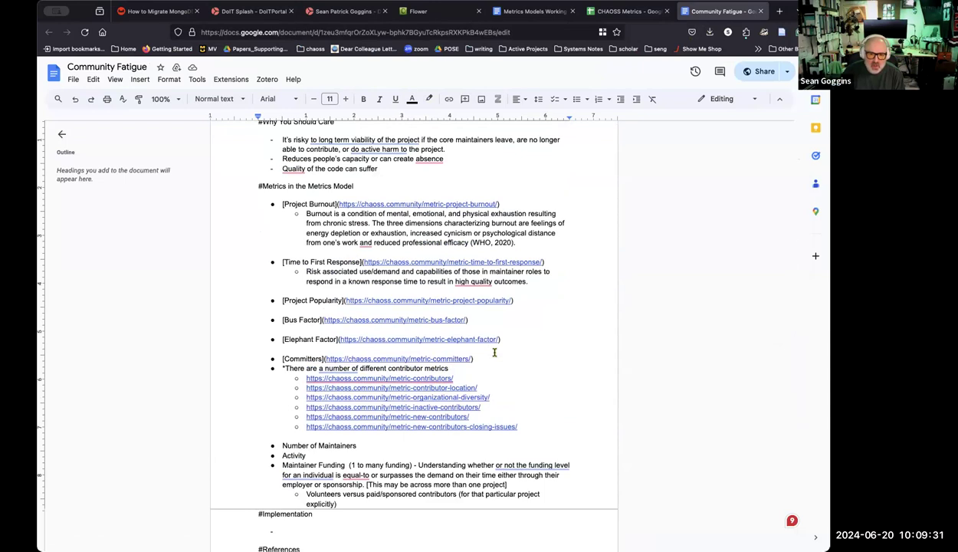
{"action": "scroll", "coordinate": [494, 352], "scroll_direction": "up", "scroll_amount": 2}
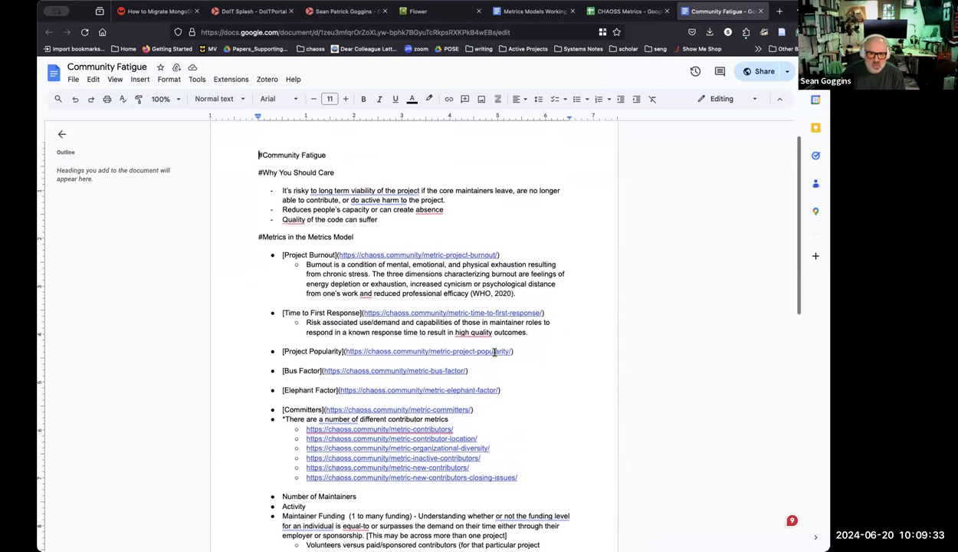
{"action": "scroll", "coordinate": [494, 351], "scroll_direction": "up", "scroll_amount": 1}
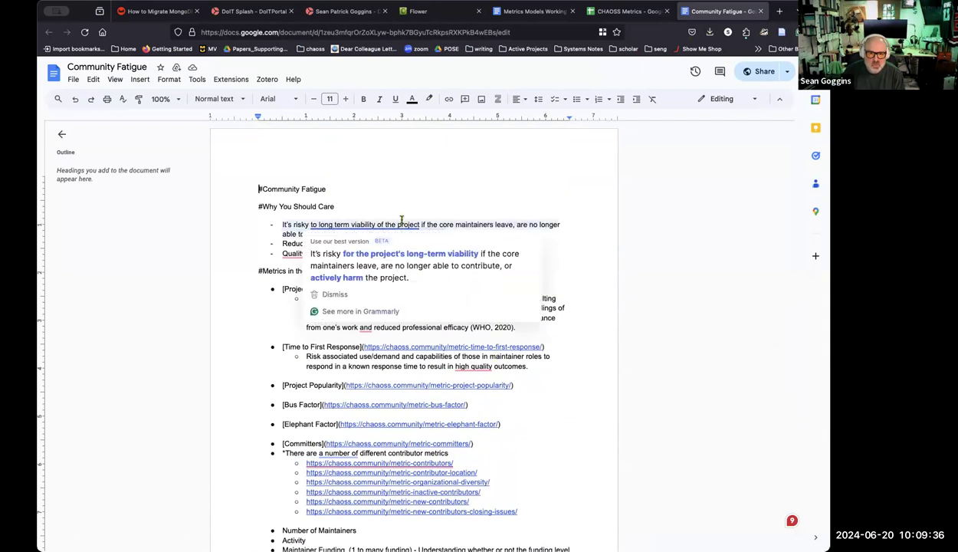
{"action": "left_click", "coordinate": [512, 209]}
{"action": "left_click", "coordinate": [528, 225]}
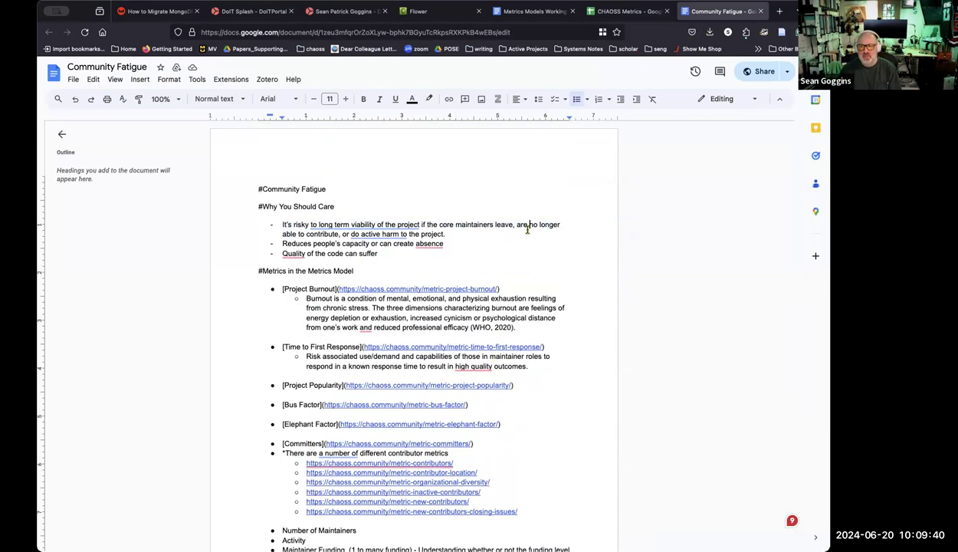